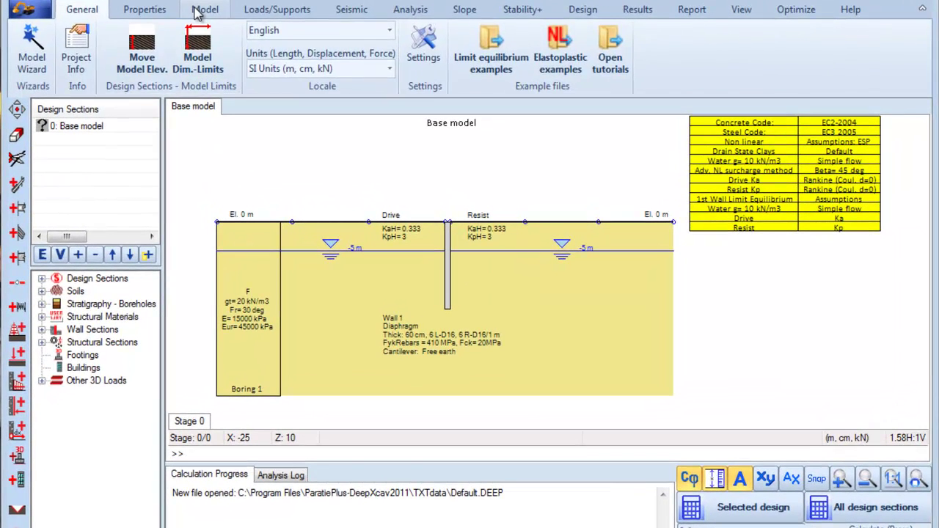
Add a second diaphragm wall, Right wall, and set its xWall position to 10 m.
left_click(227, 30)
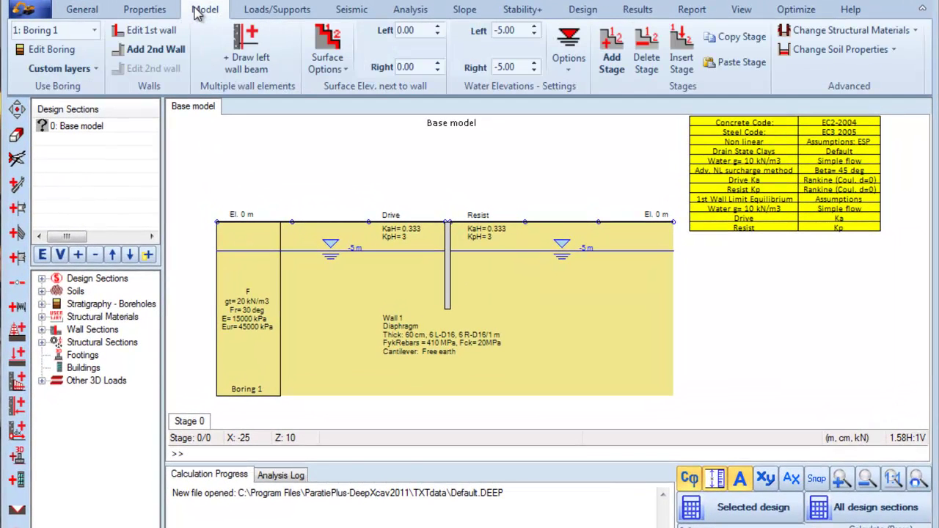
left_click(159, 47)
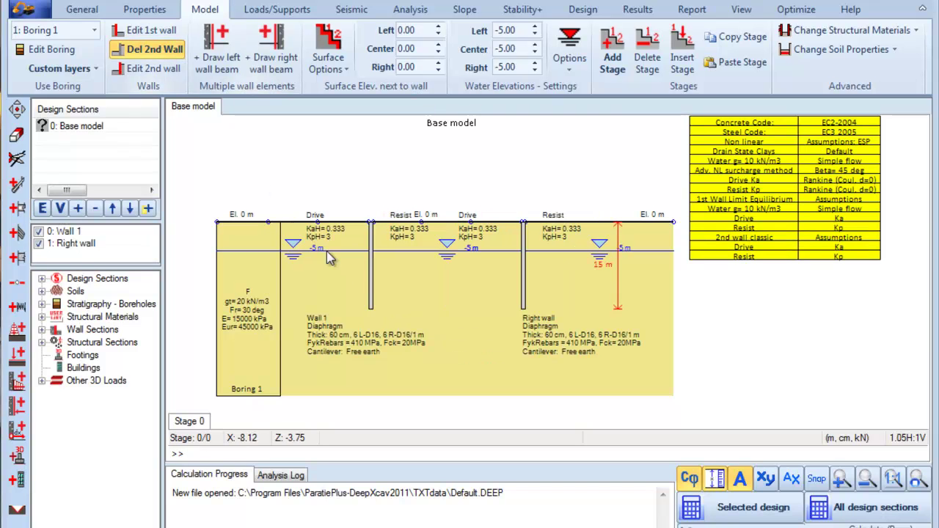
double_click(526, 284)
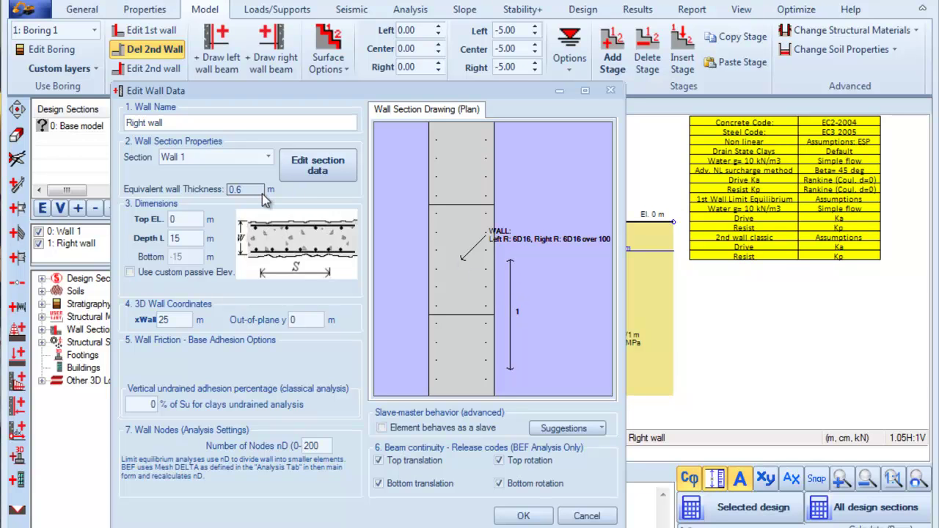
left_click_drag(179, 319, 139, 324)
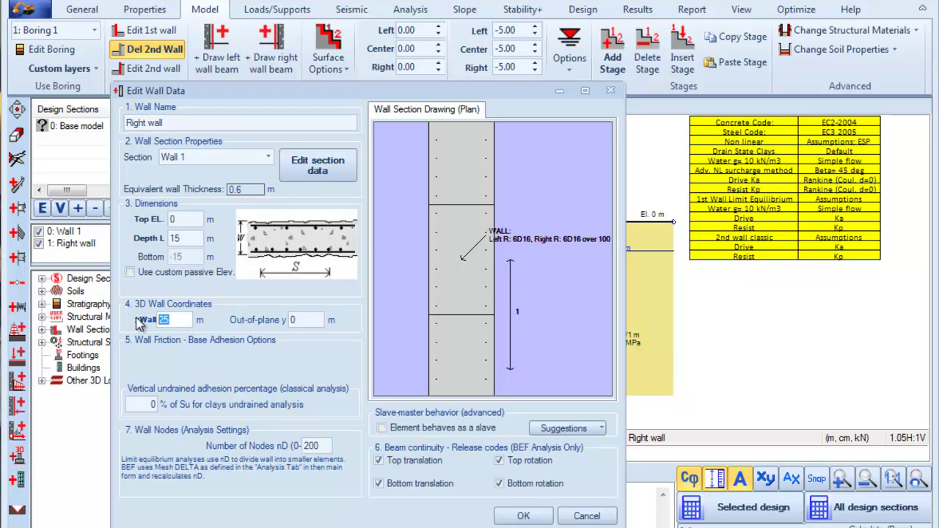
type("10")
left_click(523, 516)
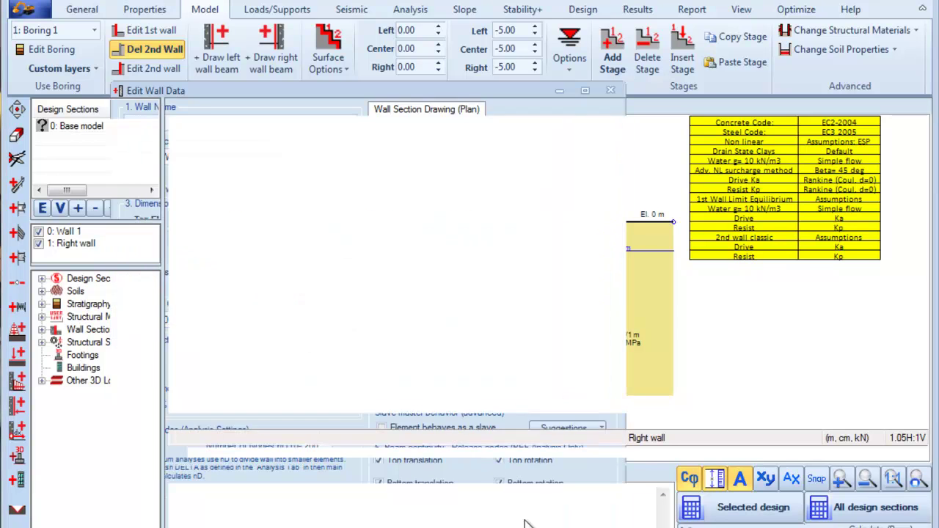
scroll(322, 208, "up", 4)
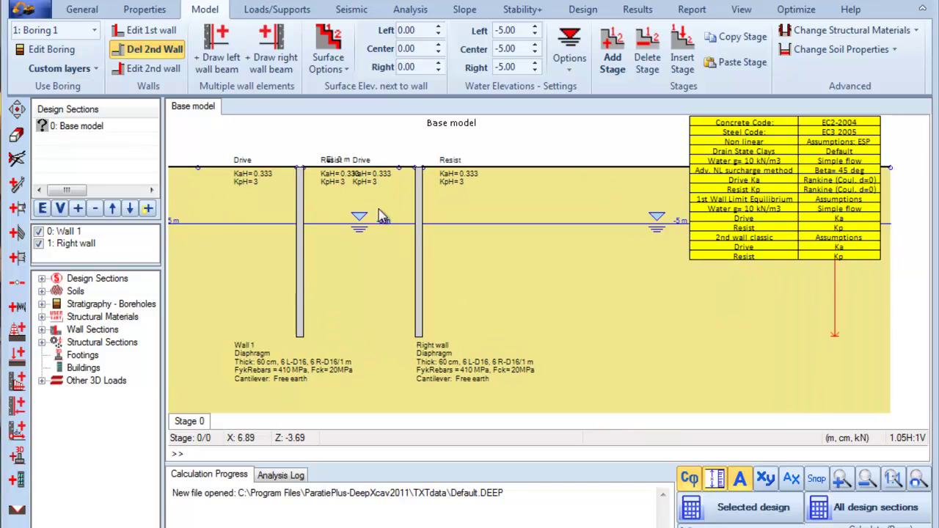
Add Stage 1 and lower the centre surface elevation between the walls to -0.40 m.
scroll(353, 250, "up", 3)
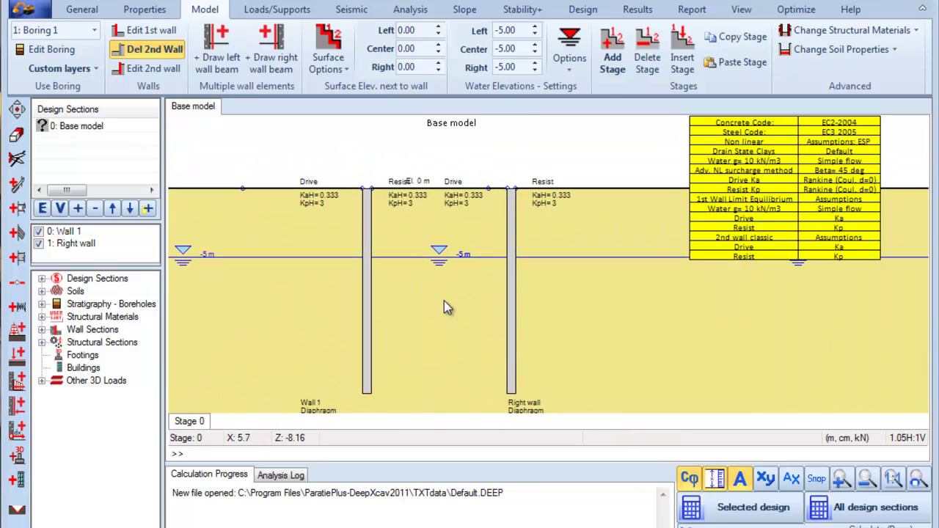
left_click(613, 58)
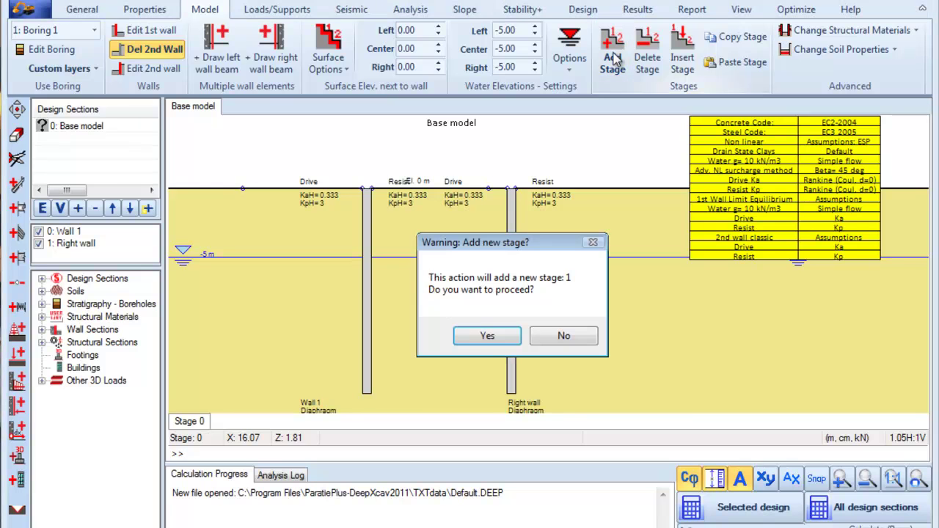
left_click(481, 339)
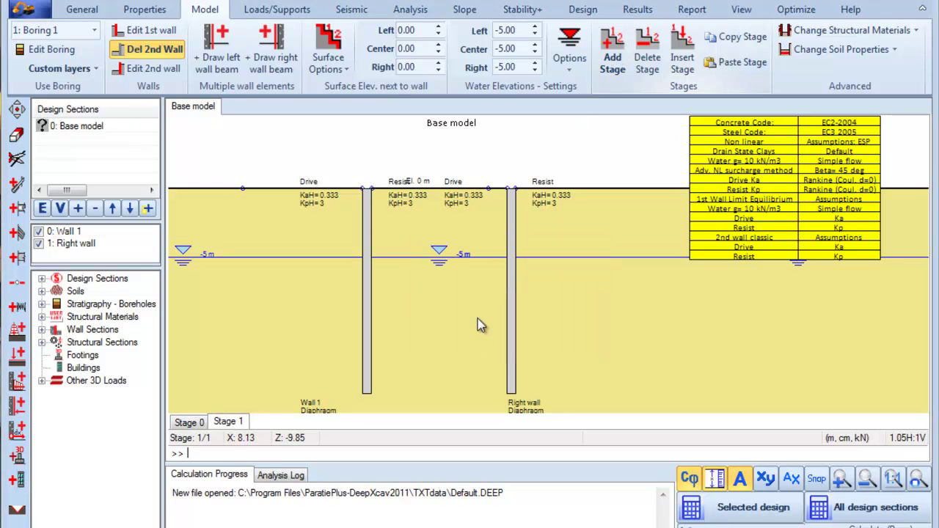
double_click(407, 48)
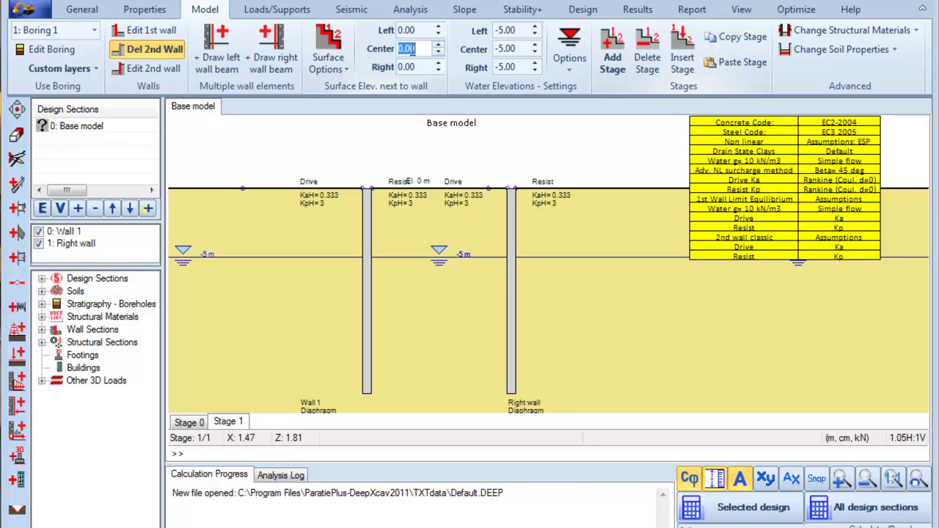
type("-0.4")
key("Return")
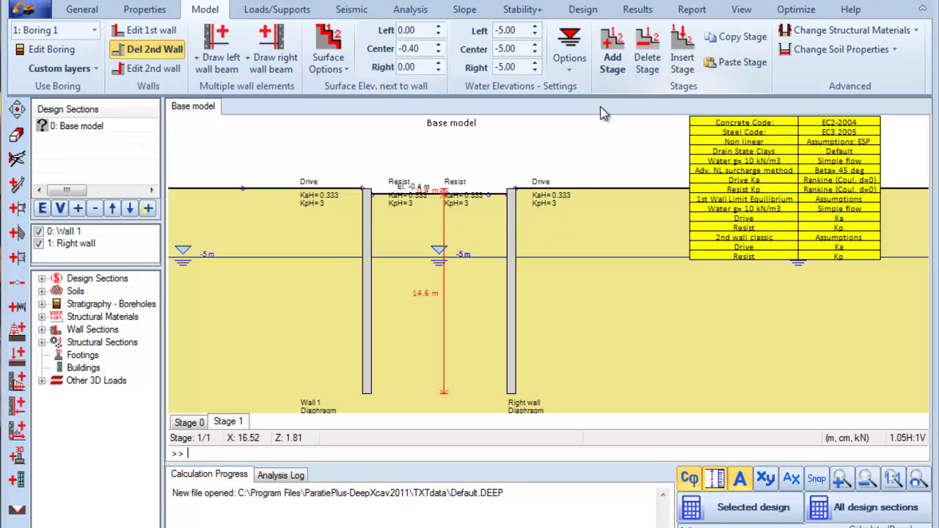
Add construction Stage 2.
left_click(613, 53)
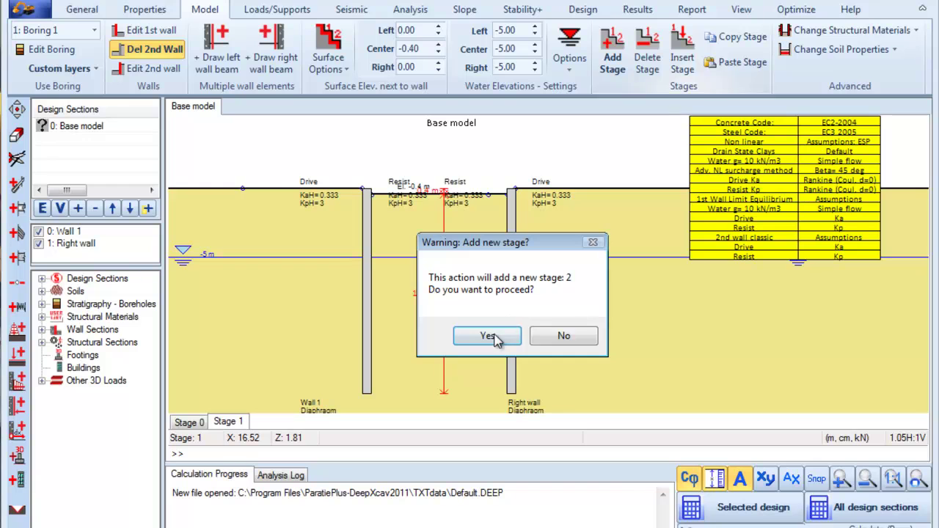
left_click(491, 336)
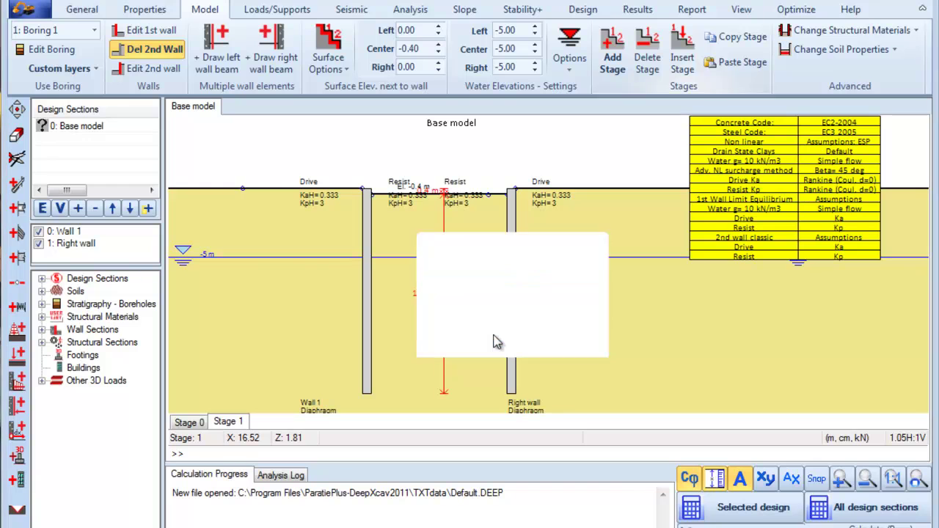
left_click(220, 256)
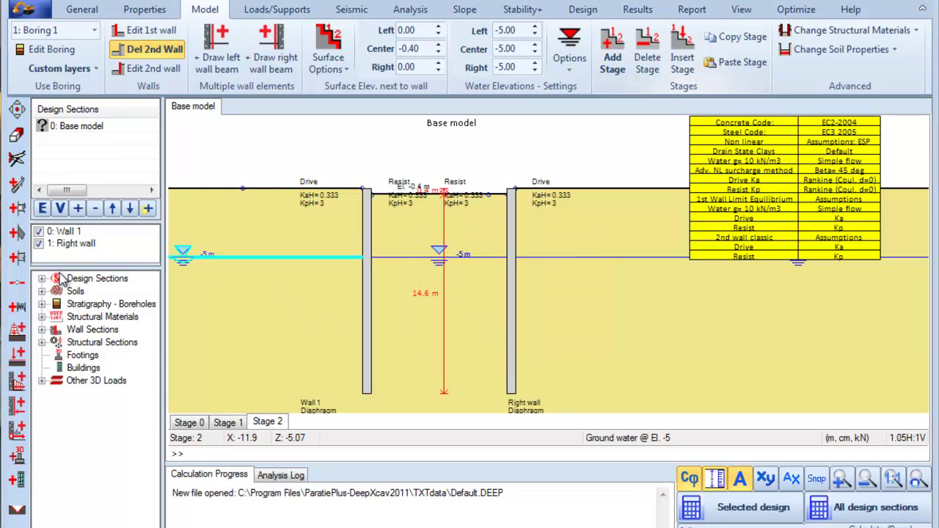
Place a Slab H=40cm floor slab between Wall 1 and the right wall at Z -0.2 m.
left_click(16, 258)
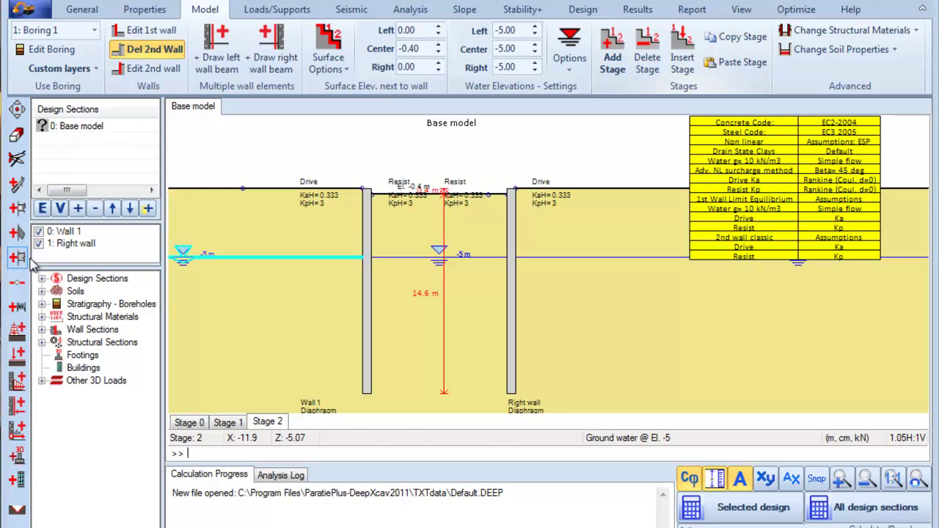
left_click(367, 194)
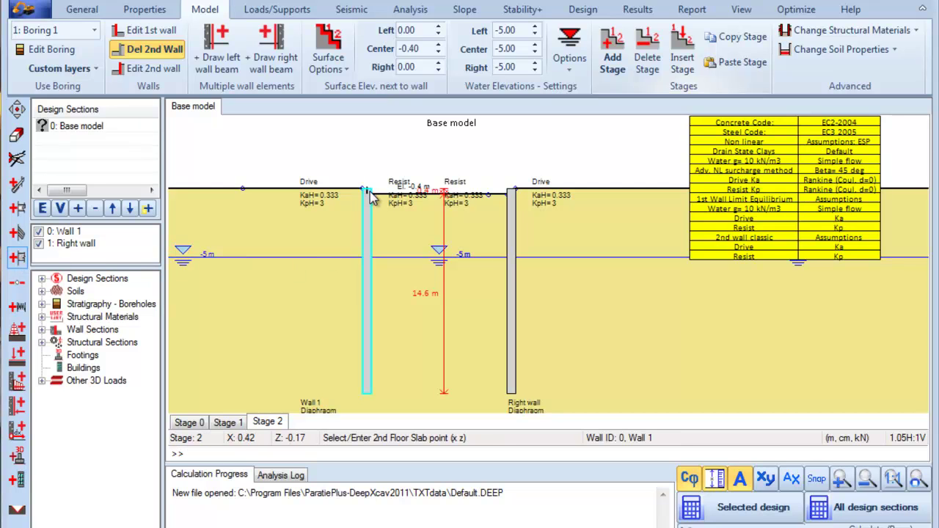
left_click(516, 203)
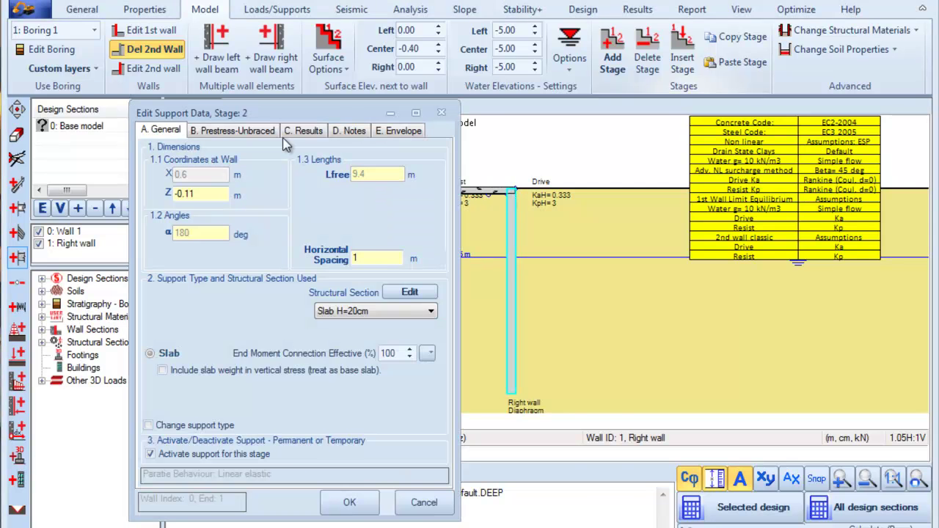
left_click_drag(262, 82, 428, 57)
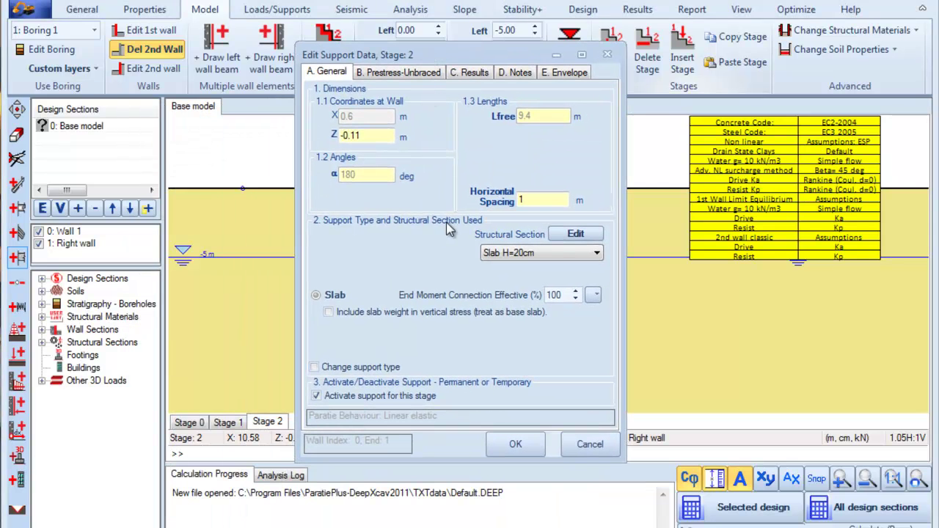
left_click(359, 135)
double_click(359, 135)
type("2")
left_click(592, 253)
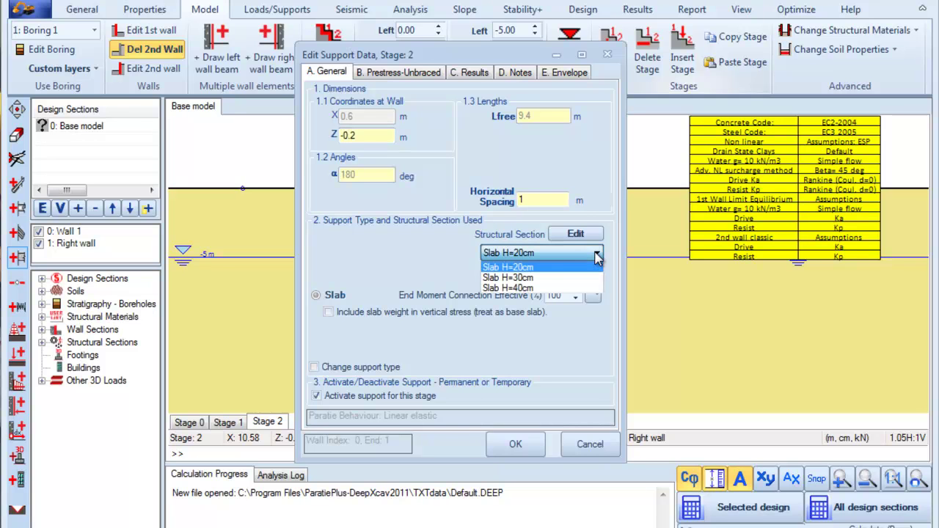
left_click(541, 289)
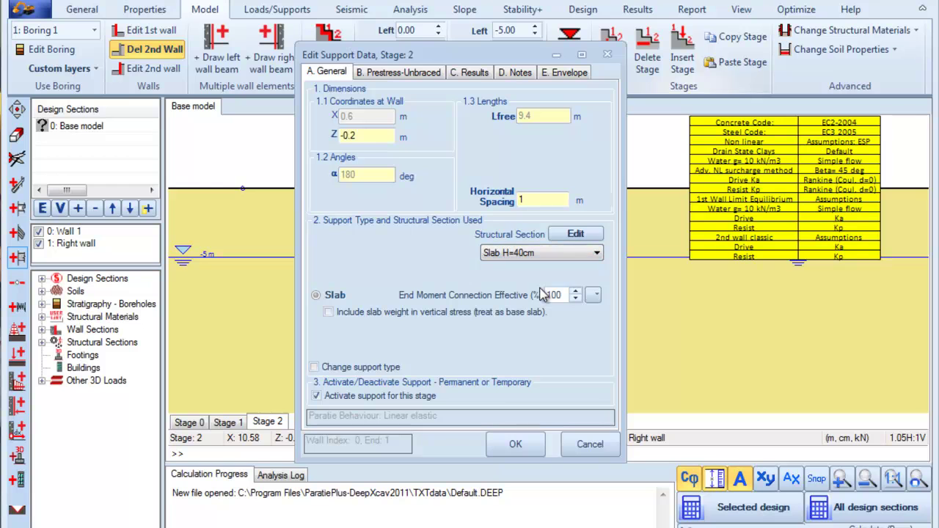
left_click(513, 447)
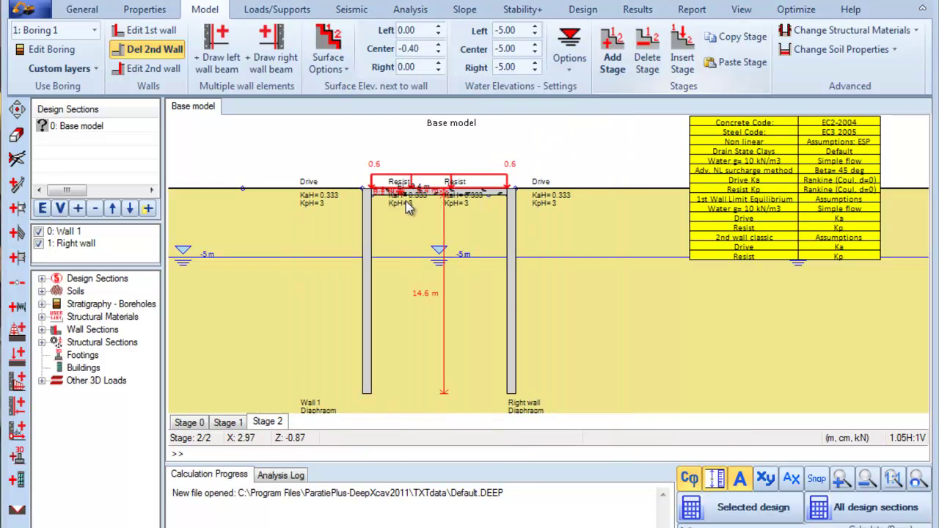
Add Stage 3 and deepen the centre excavation elevation to -3.80 m.
left_click(613, 65)
left_click(480, 335)
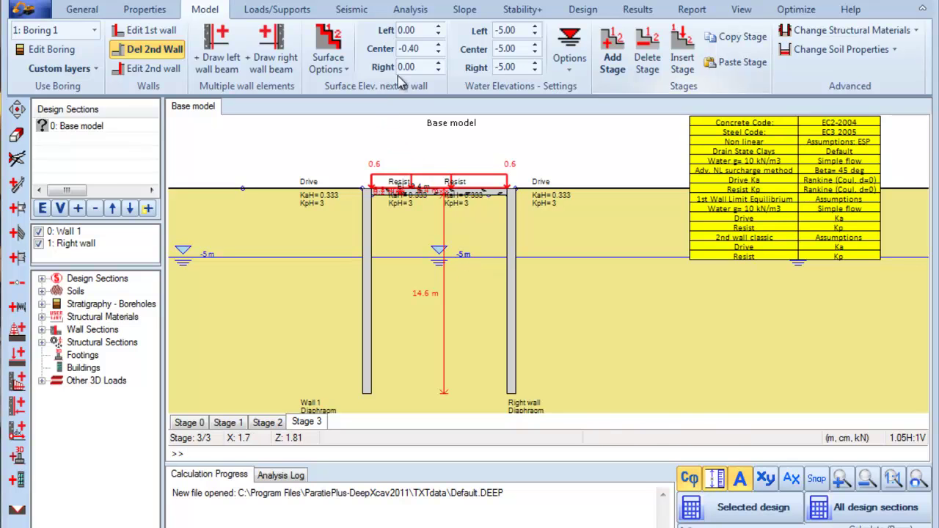
double_click(409, 49)
type("-")
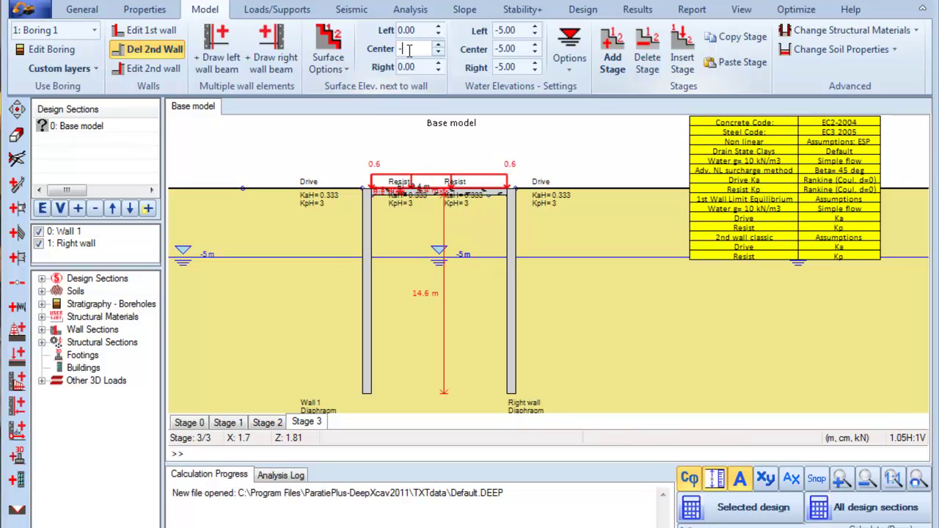
type("3.8")
key("Return")
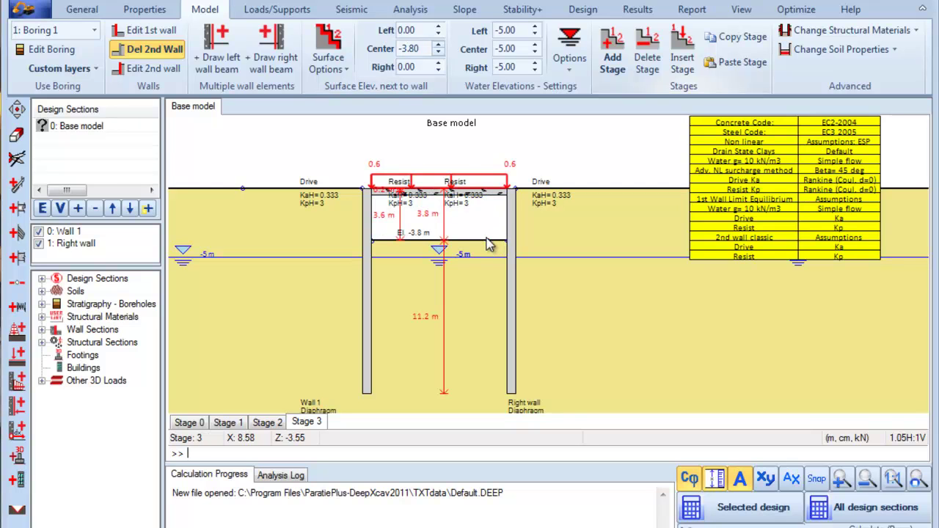
Add Stage 4 with a second Slab H=40cm between both walls at Z -3.6 m.
left_click(613, 48)
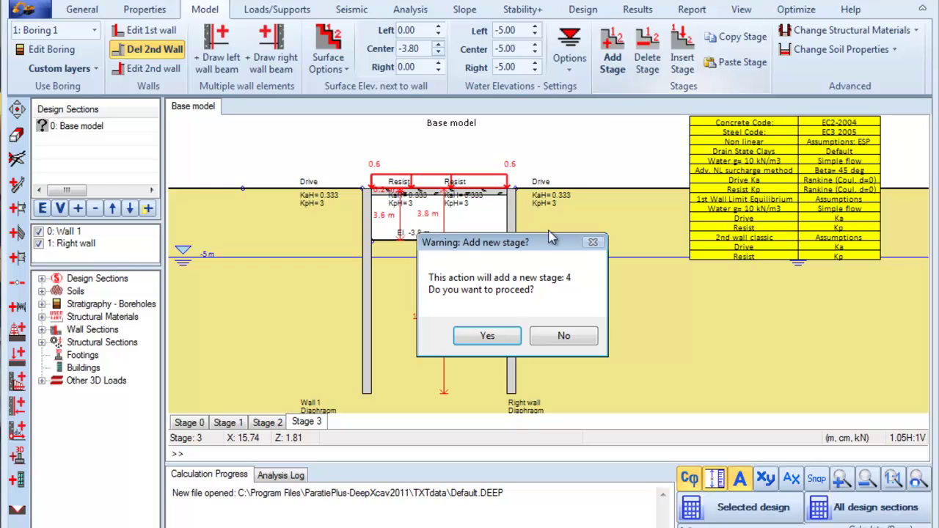
left_click(499, 335)
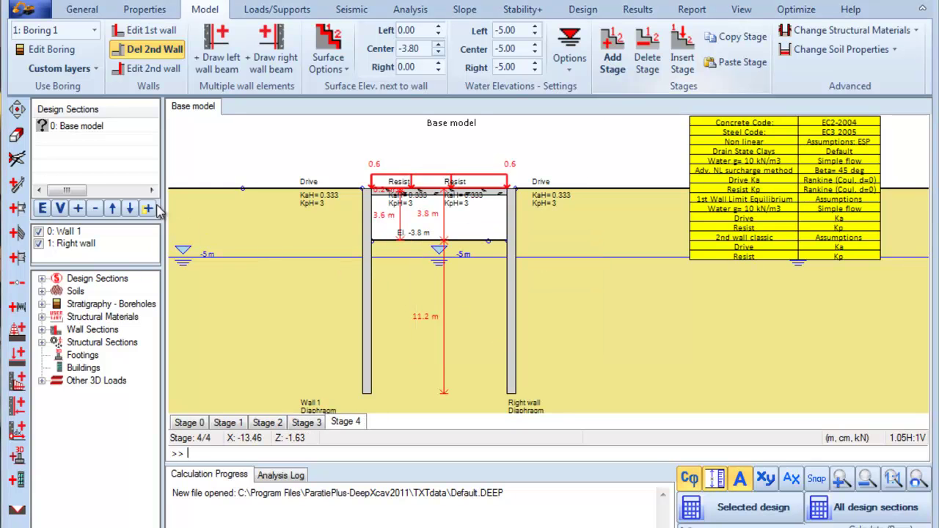
left_click(17, 257)
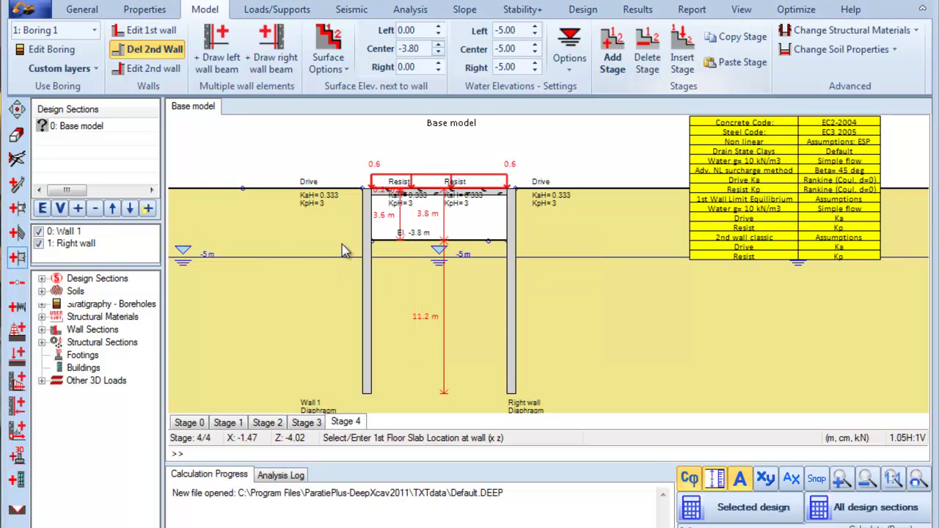
left_click(367, 234)
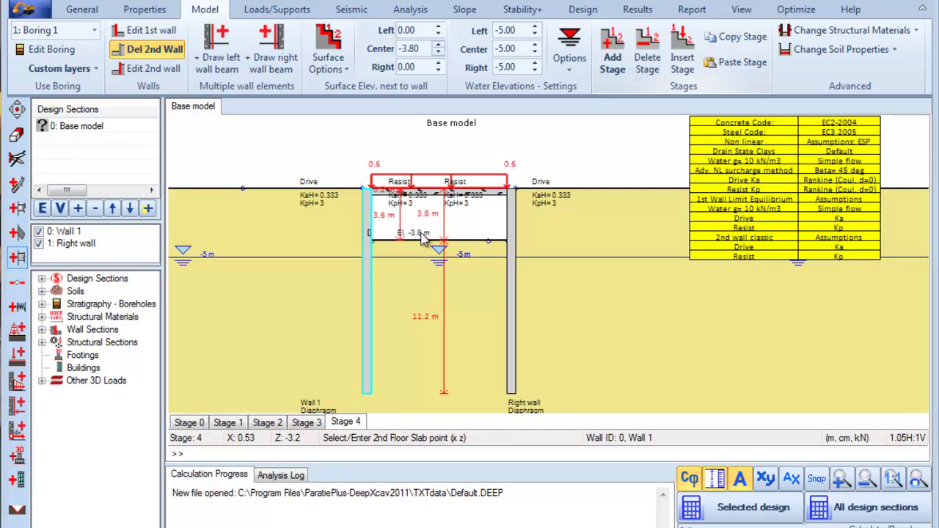
left_click(516, 239)
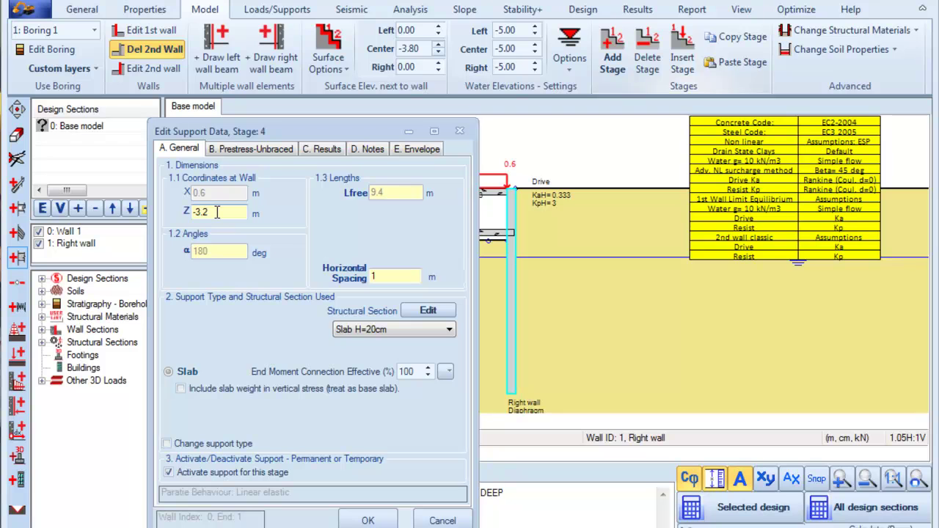
left_click_drag(217, 212, 204, 212)
type("6")
left_click(445, 331)
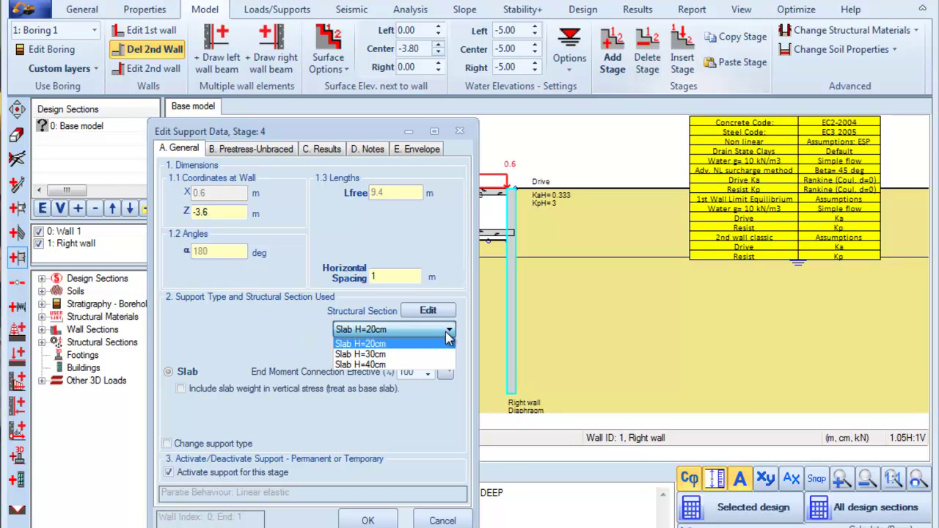
left_click(368, 363)
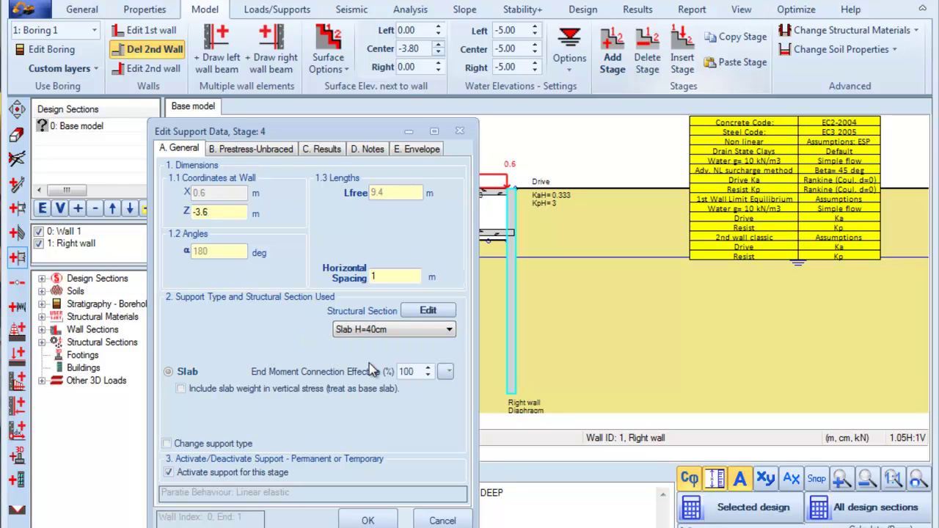
left_click(366, 520)
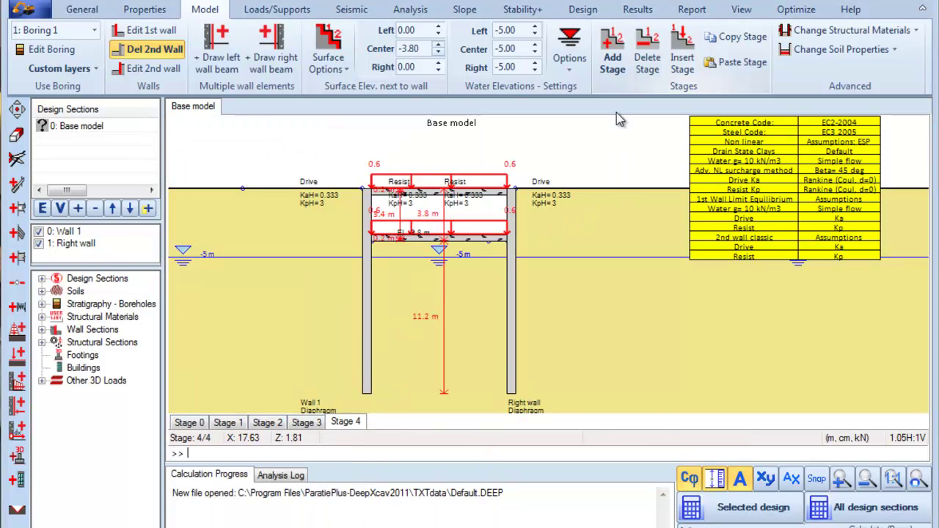
Add Stage 5, lowering both the centre surface and centre water elevation to -7.2 m.
left_click(612, 57)
left_click(486, 335)
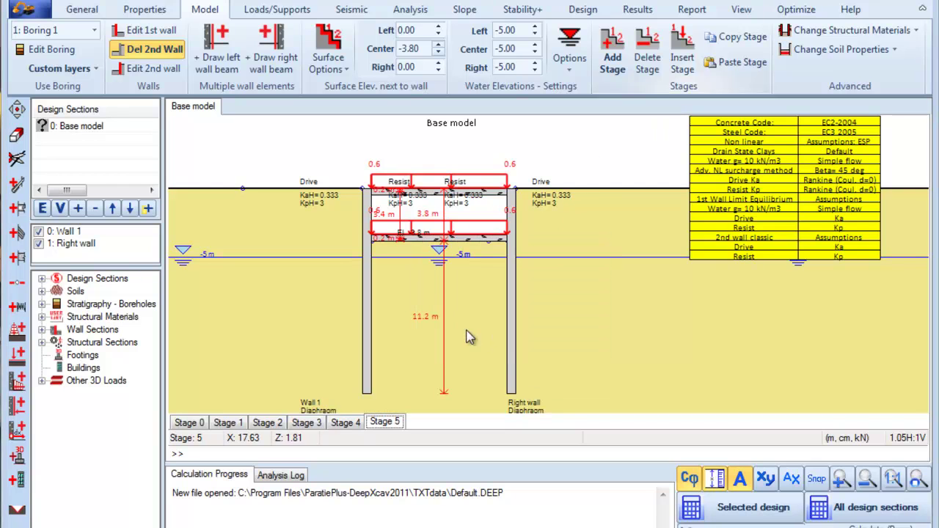
double_click(411, 48)
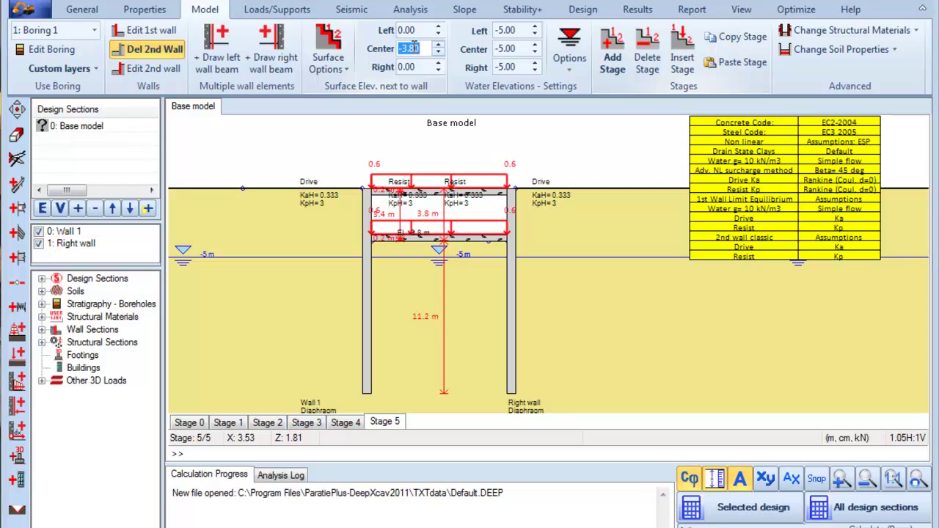
type("-7.2")
key("Return")
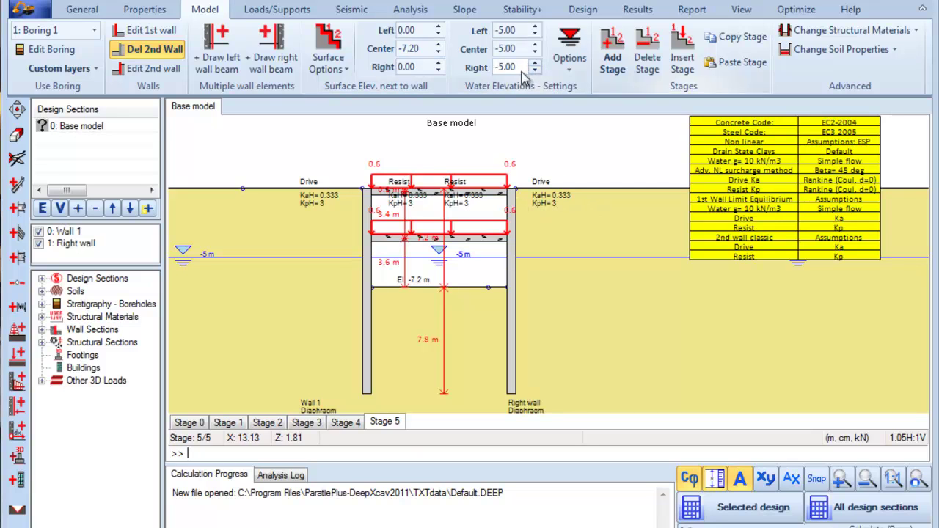
left_click(516, 49)
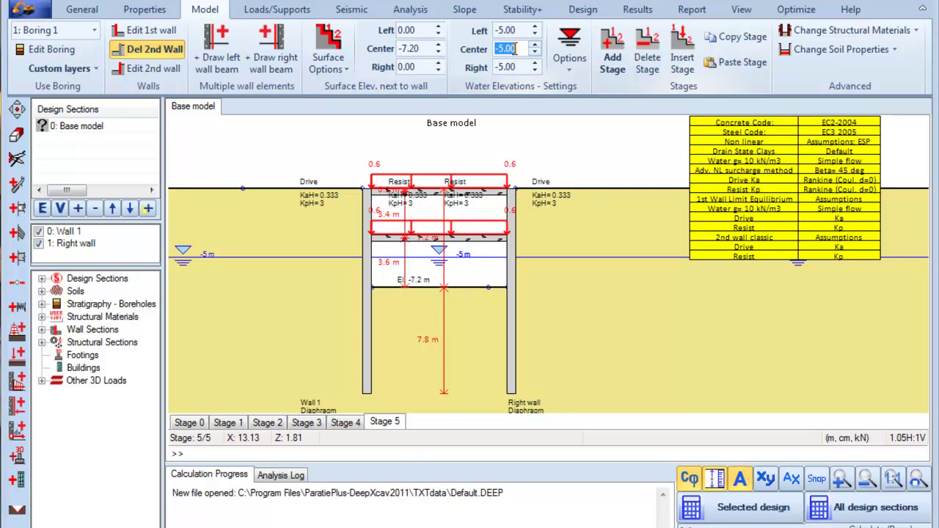
type("-7.2")
key("Return")
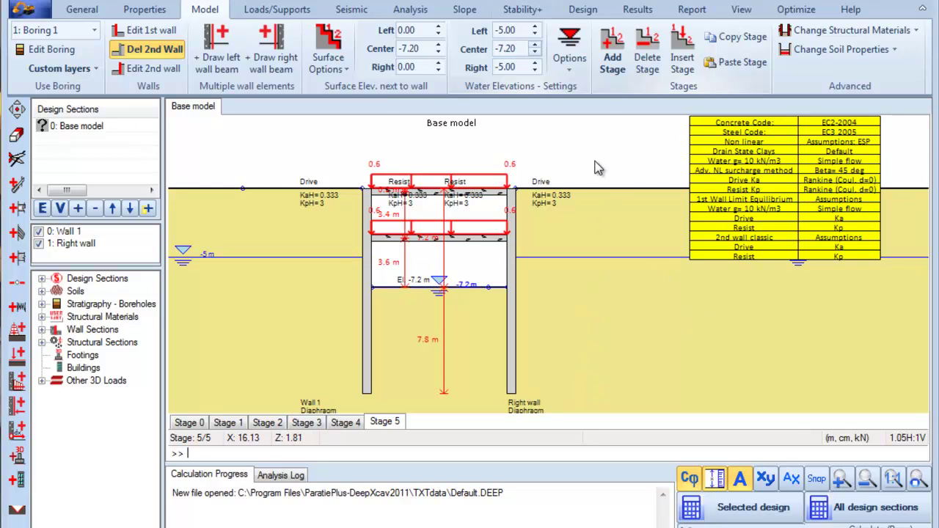
Add Stage 6 with a third Slab H=40cm between the walls at Z -7 m.
left_click(611, 58)
left_click(489, 336)
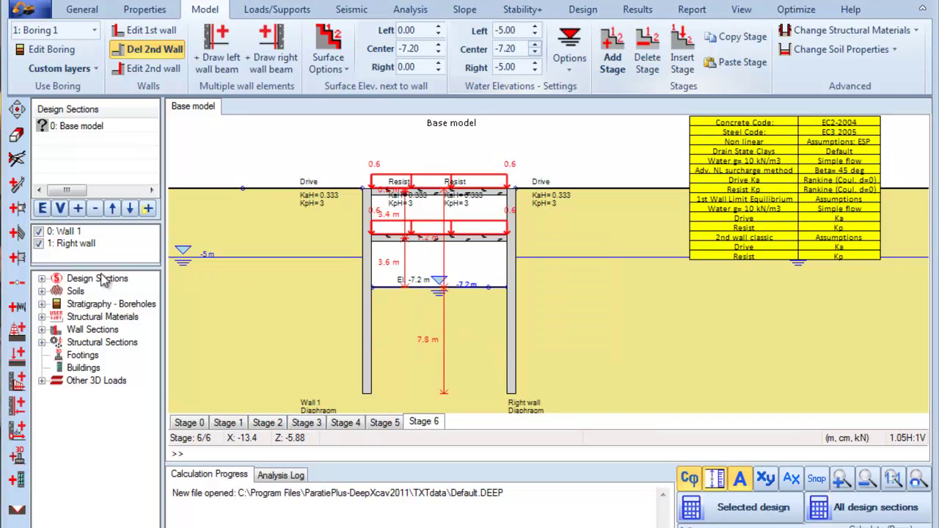
left_click(17, 257)
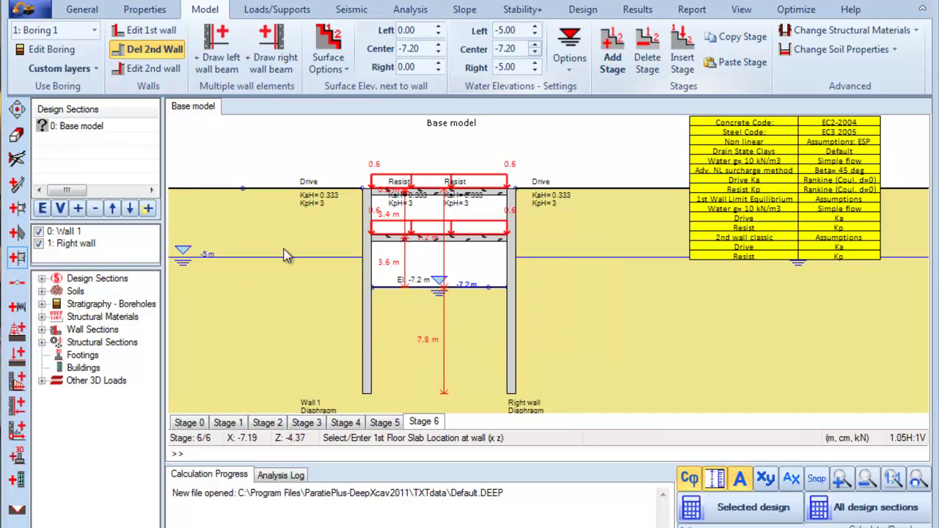
left_click(371, 288)
left_click(511, 286)
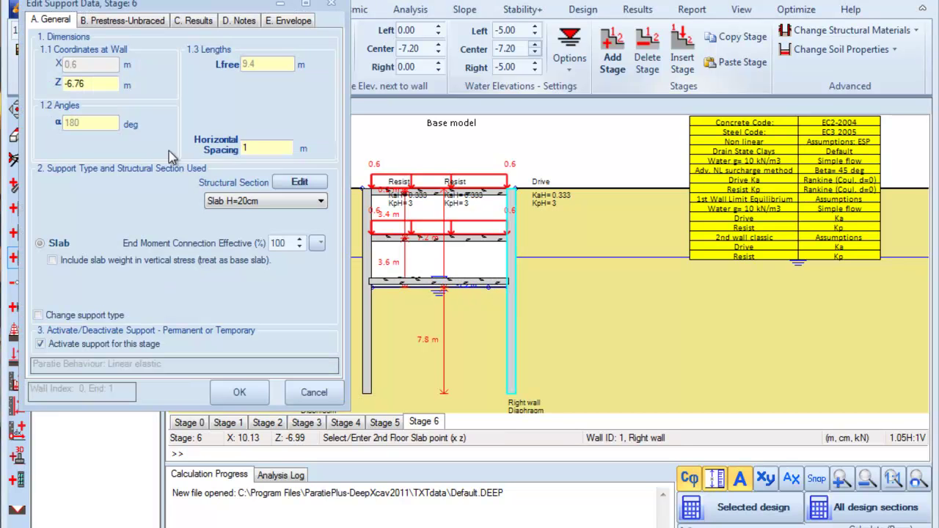
left_click_drag(82, 84, 60, 85)
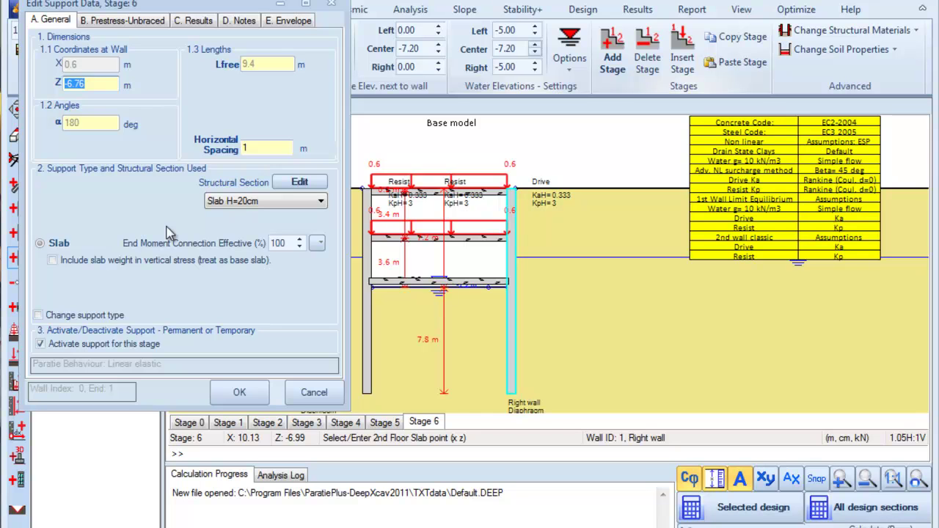
type("-7")
left_click(308, 204)
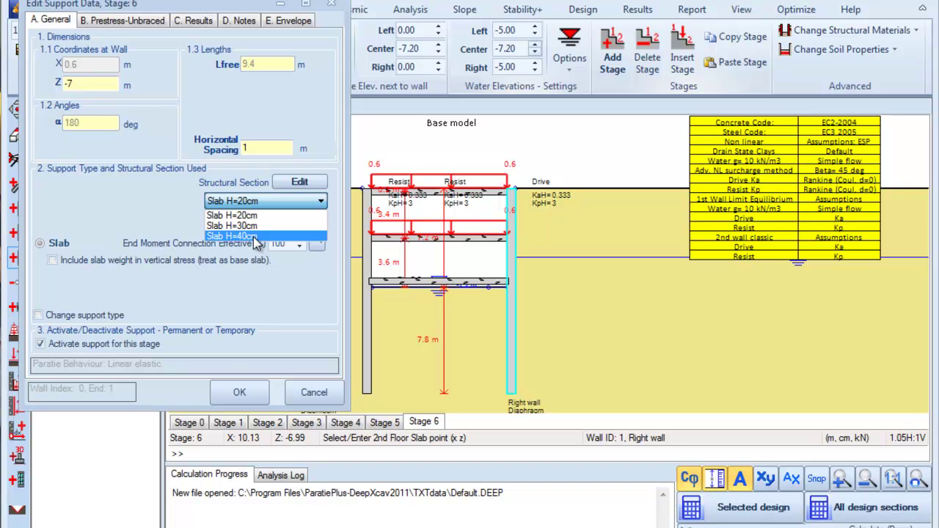
left_click(256, 236)
left_click(240, 393)
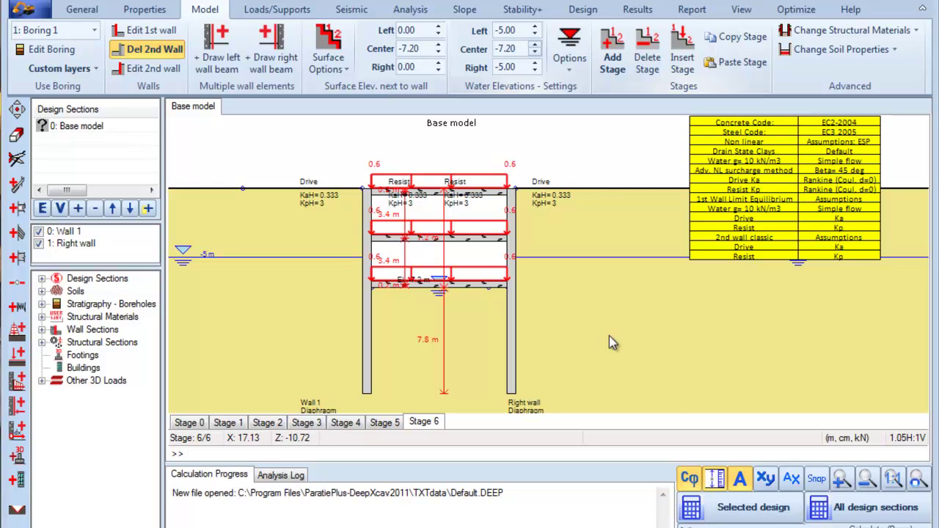
Run the Selected design calculation, giving 0.51 cm wall displacement and 283.88 maximum moment.
left_click(733, 506)
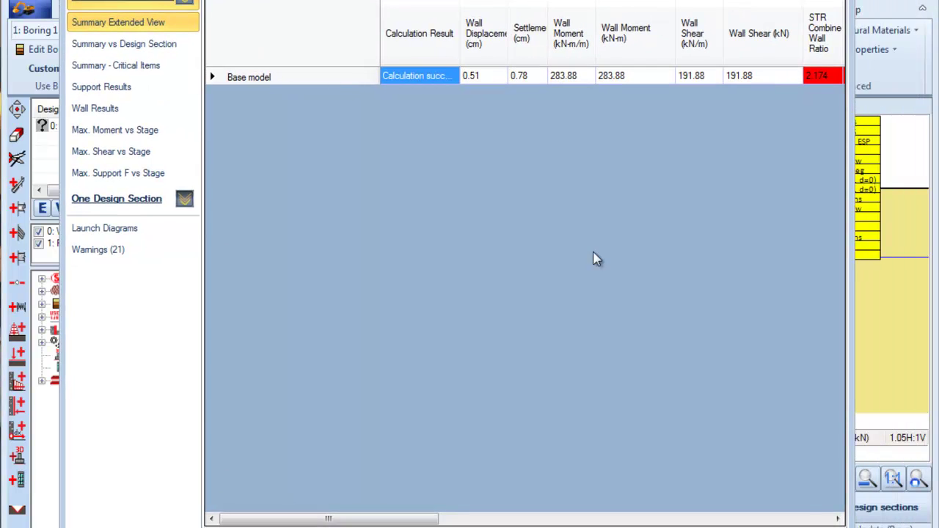
Close the summary and review wall bending moments from Stage 5 down to Stage 0, ending on Stage 6.
key("Escape")
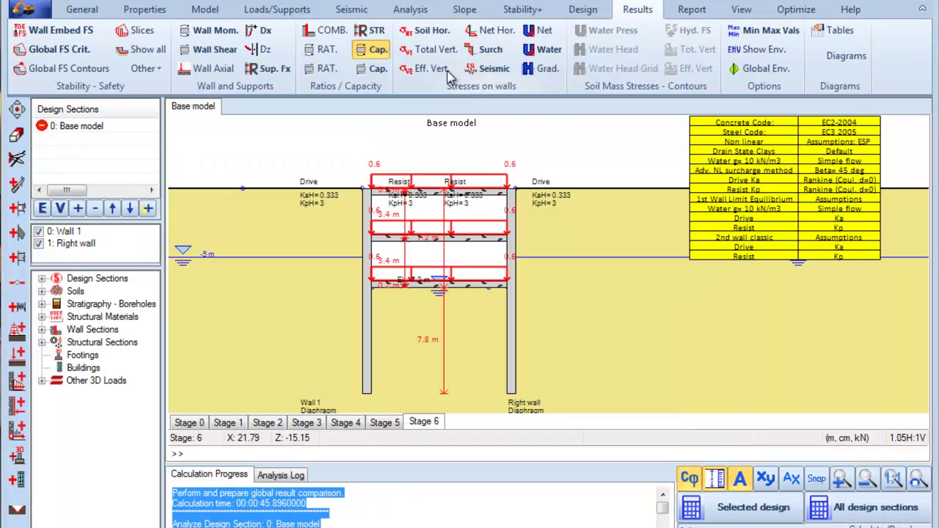
left_click(218, 37)
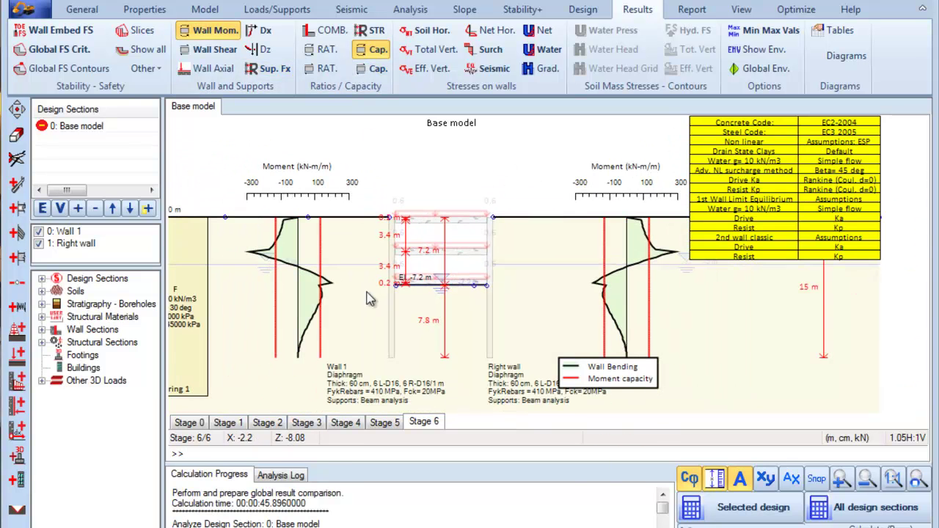
left_click(384, 428)
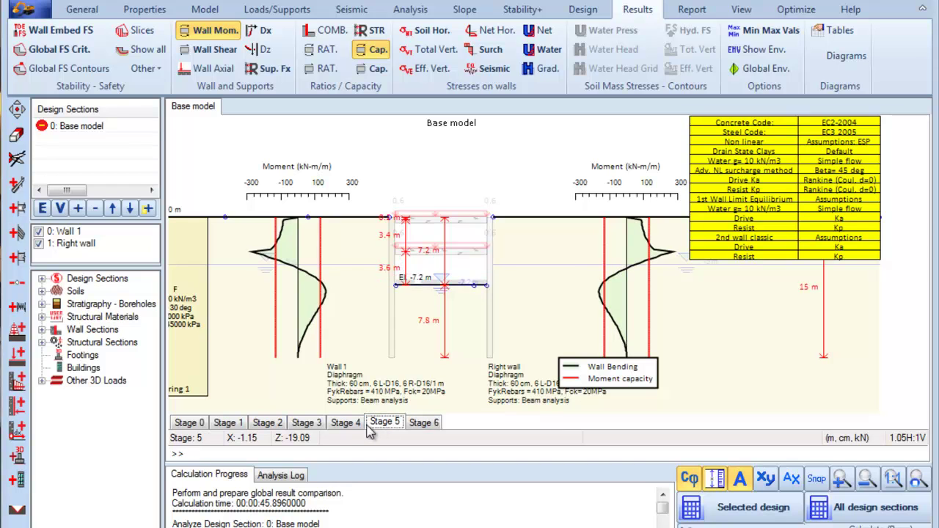
left_click(352, 428)
left_click(305, 428)
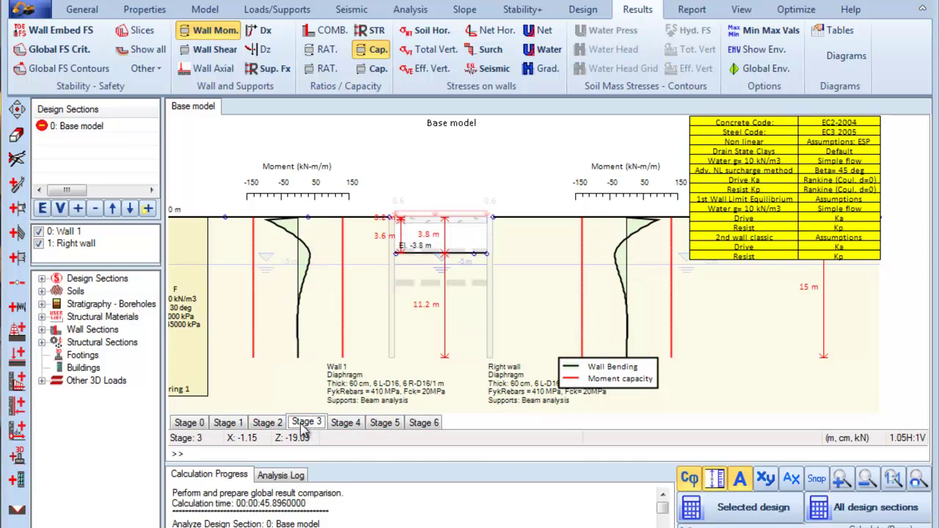
left_click(267, 428)
left_click(226, 426)
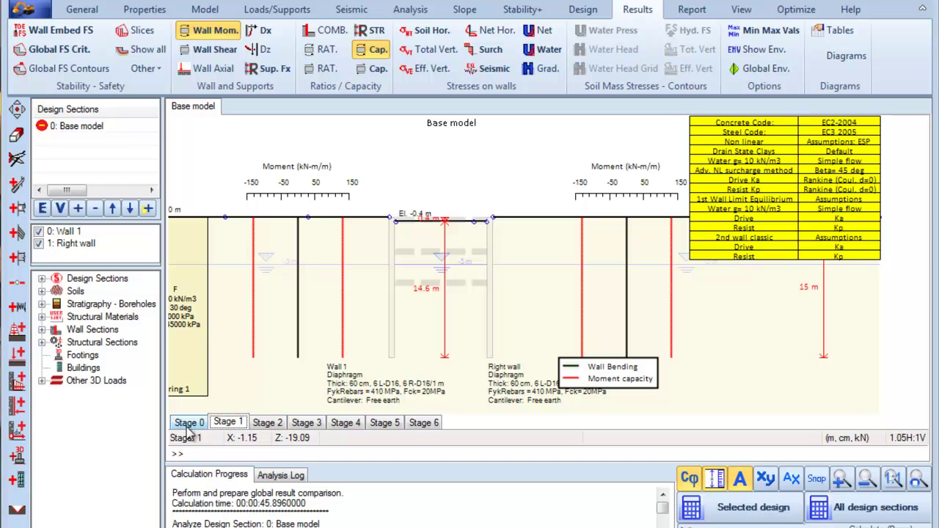
left_click(189, 429)
left_click(424, 423)
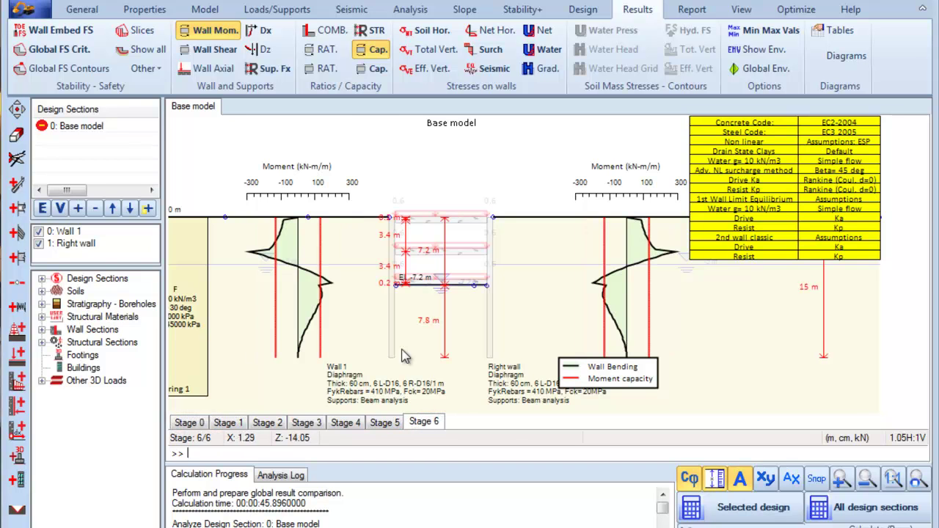
left_click(219, 53)
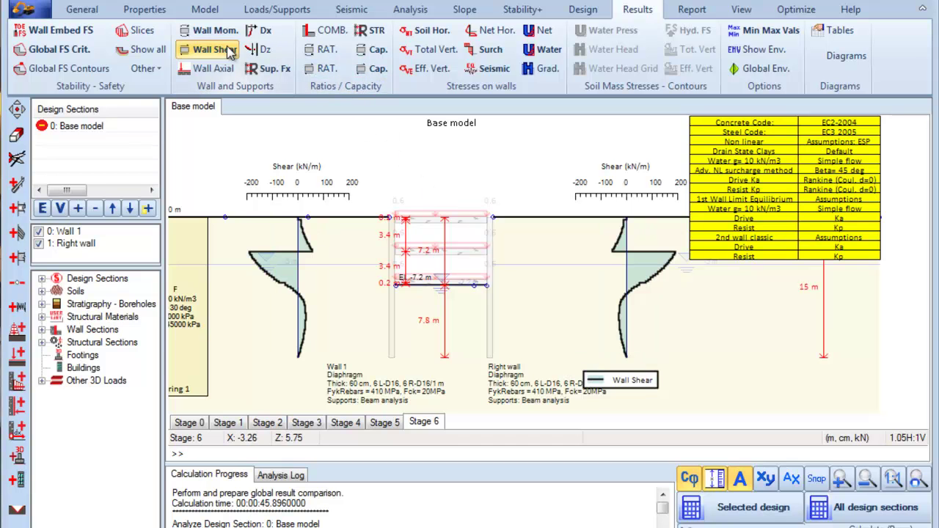
left_click(264, 31)
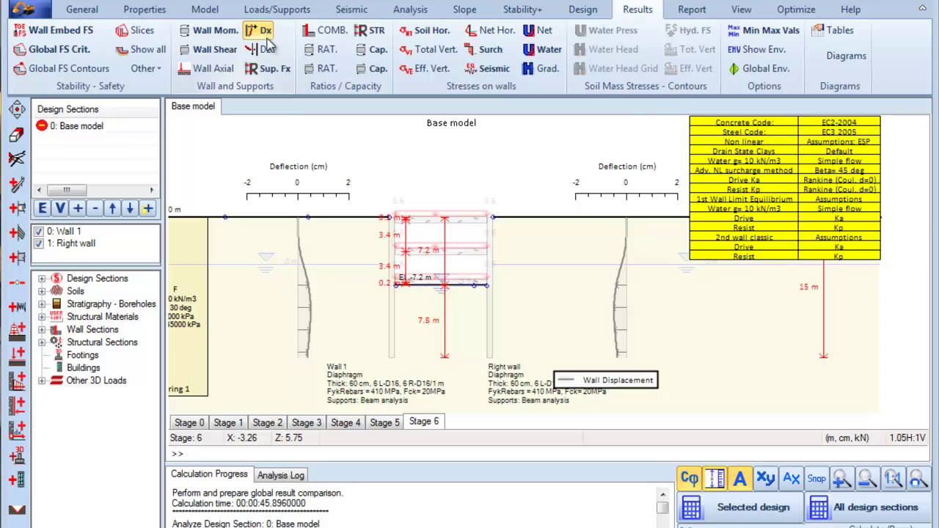
left_click(765, 36)
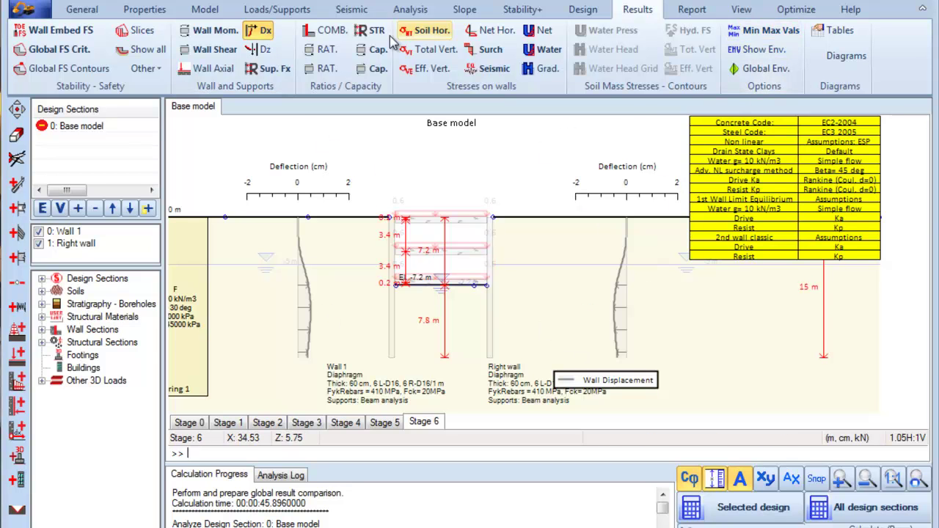
left_click(264, 31)
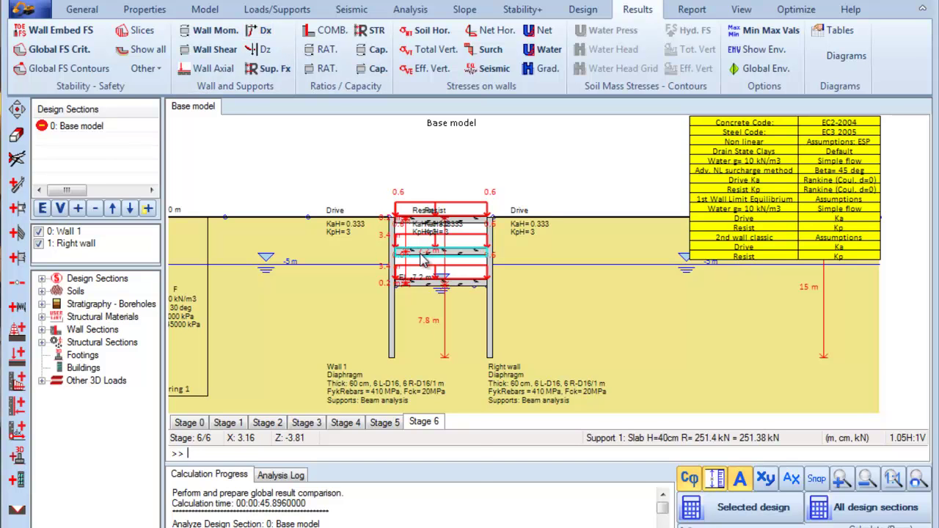
Show the upper slab's Stage 6 results: 251.4 kN axial load and slab shears.
double_click(422, 257)
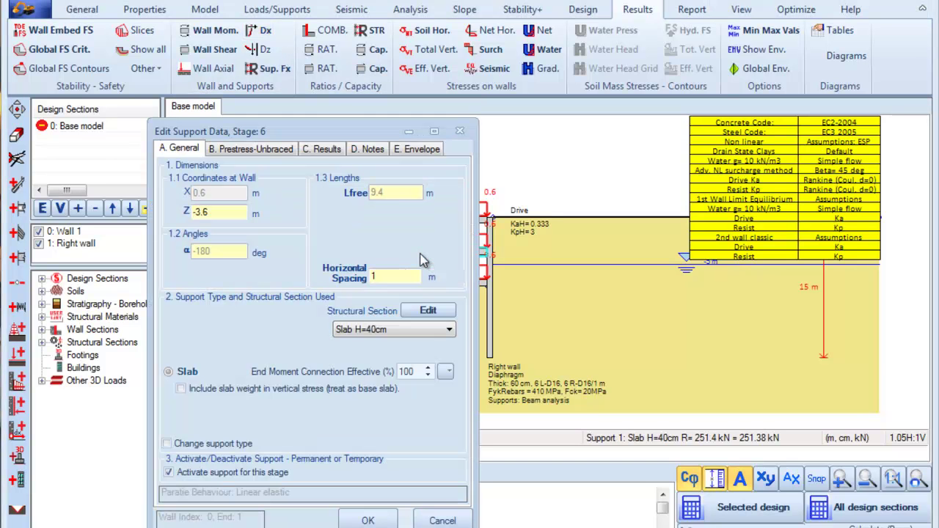
left_click(323, 149)
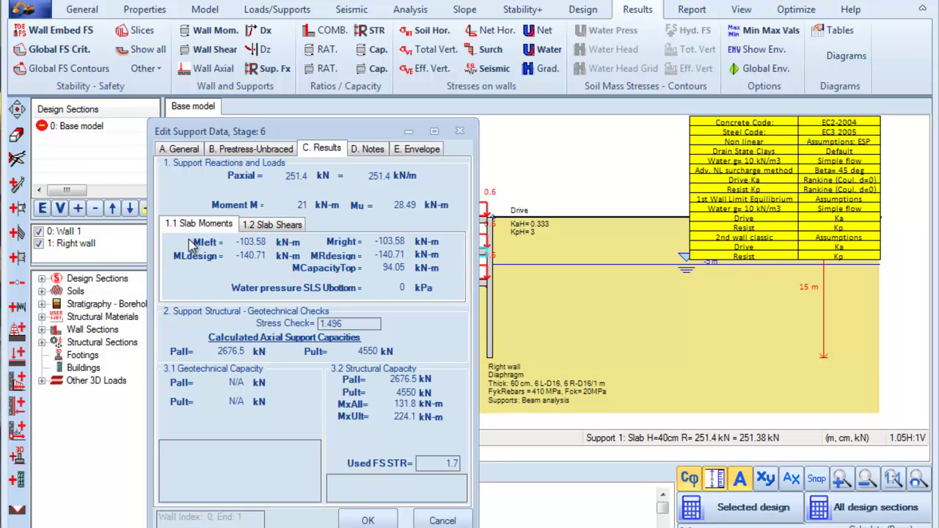
left_click(282, 226)
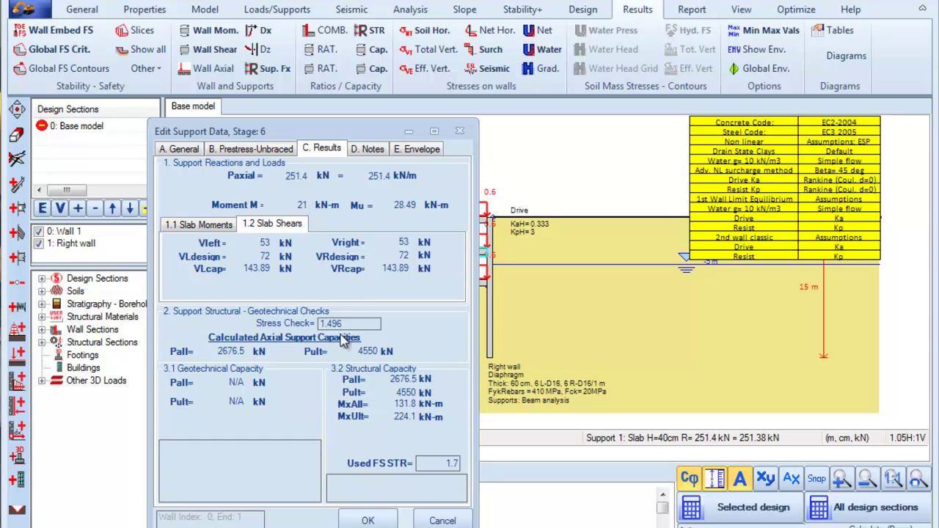
Close the slab support data and keep the calculated Stage 6 results instead of resetting them.
left_click(369, 518)
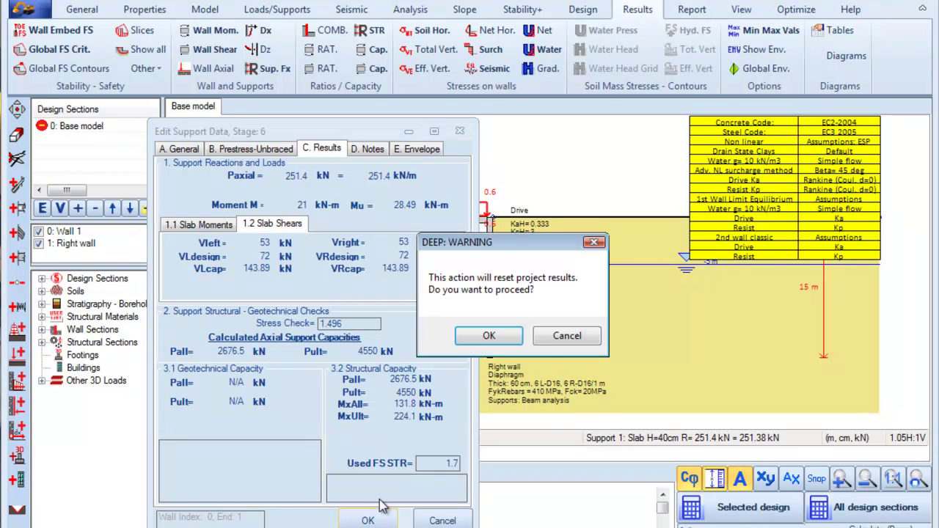
left_click(553, 336)
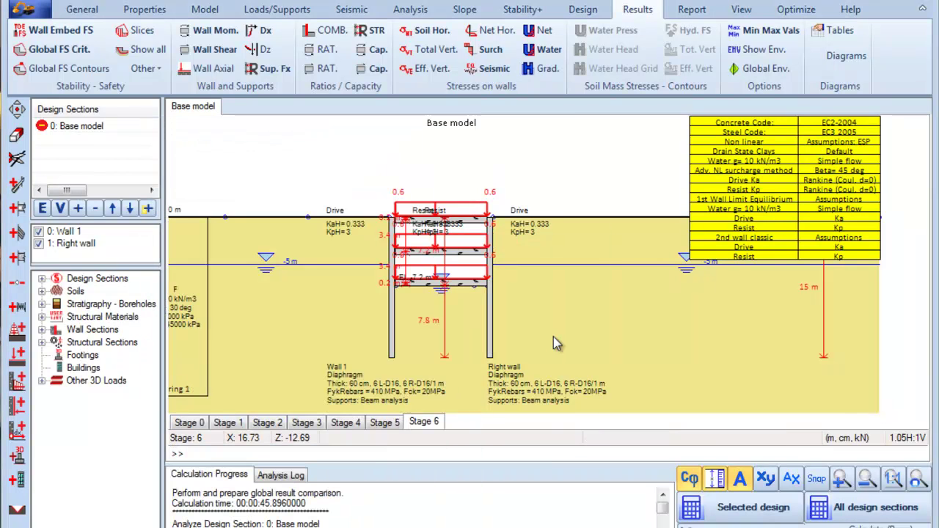